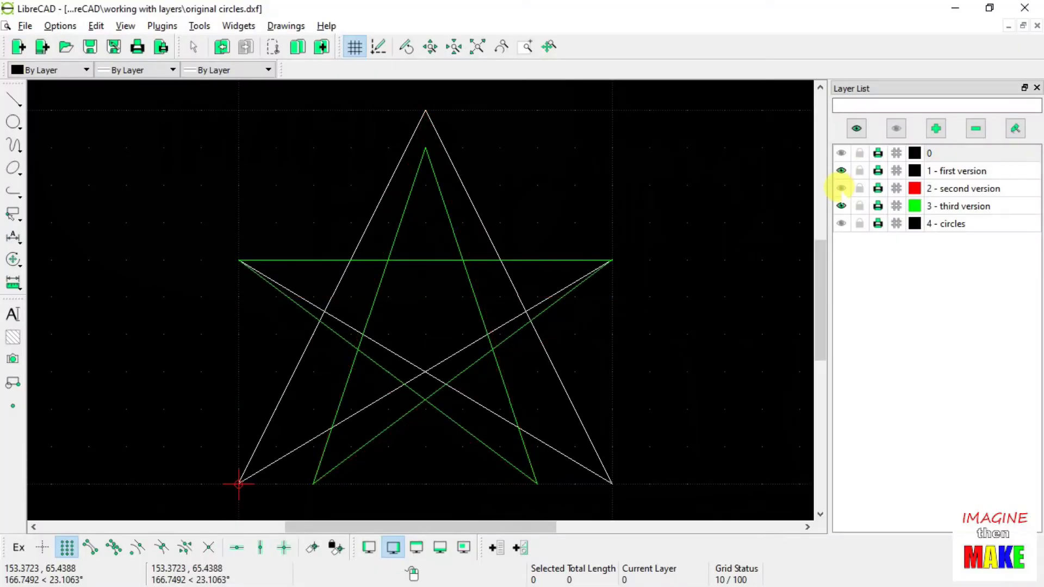
Step: Hide the first, second and third star version layers
left_click(841, 188)
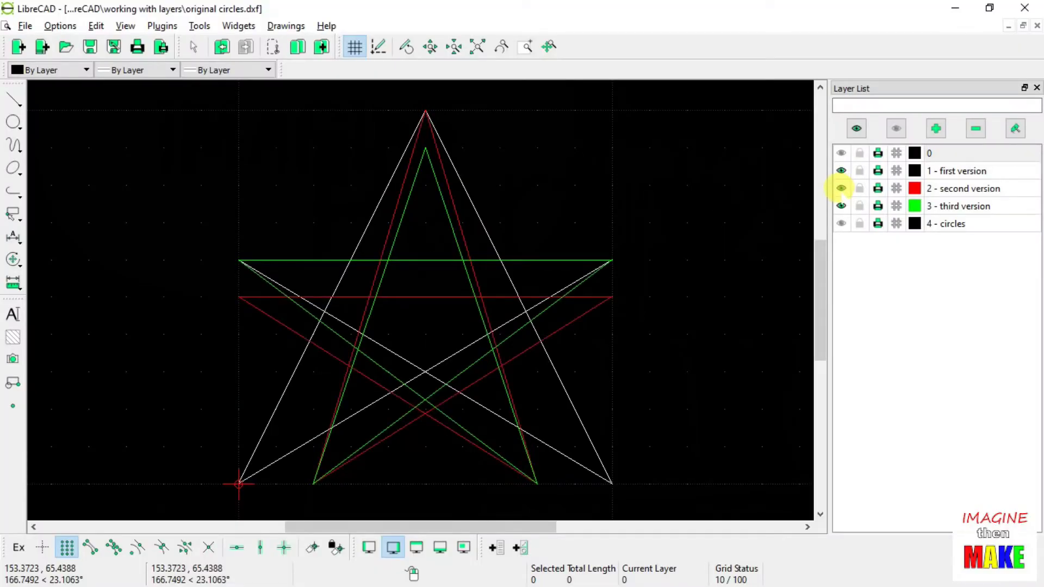
left_click(842, 206)
left_click(841, 188)
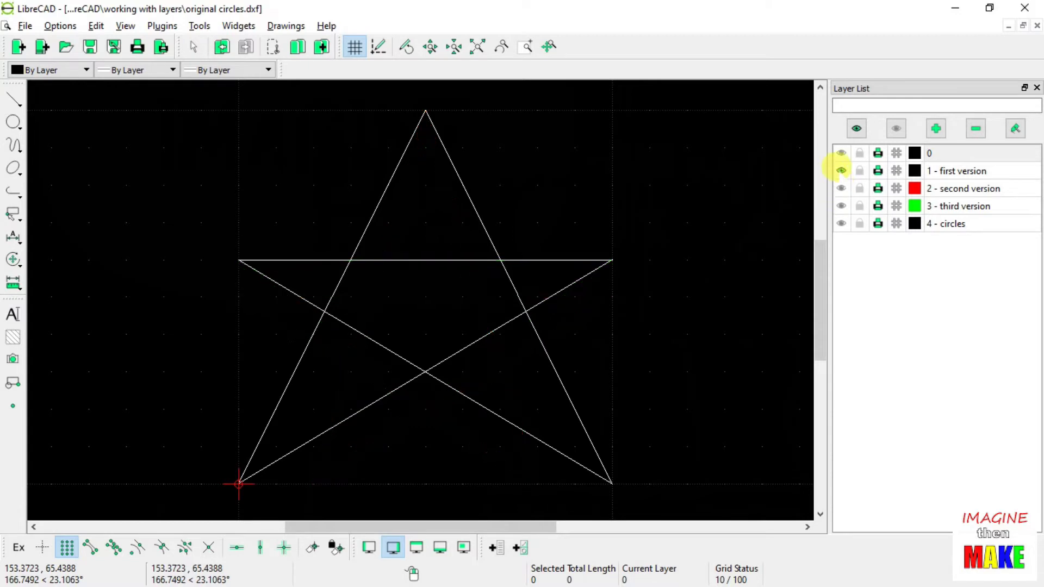
left_click(841, 170)
Step: Make '4 - circles' the current visible layer and auto-zoom to its circle pattern
left_click(946, 223)
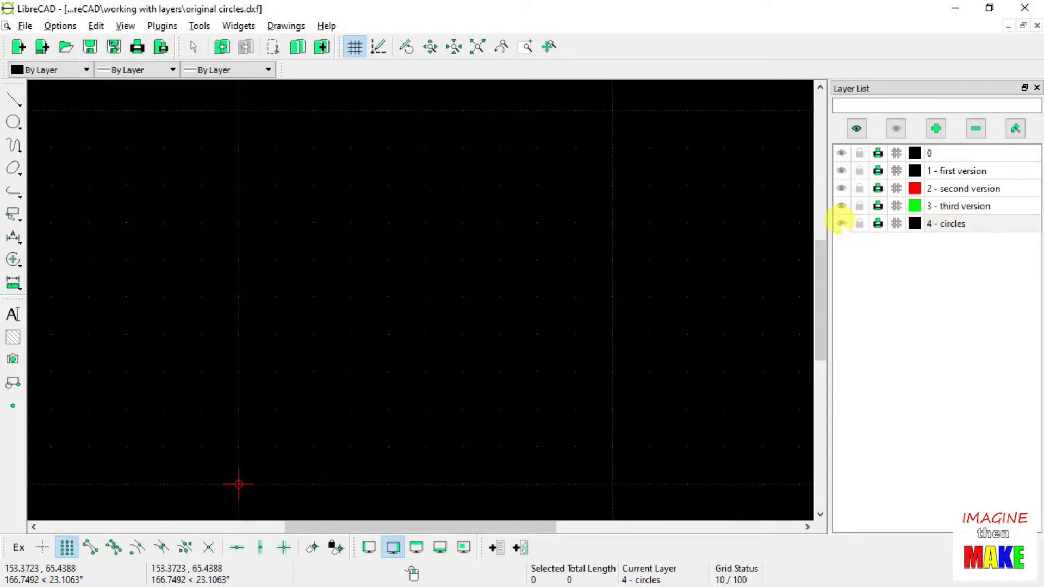
left_click(841, 223)
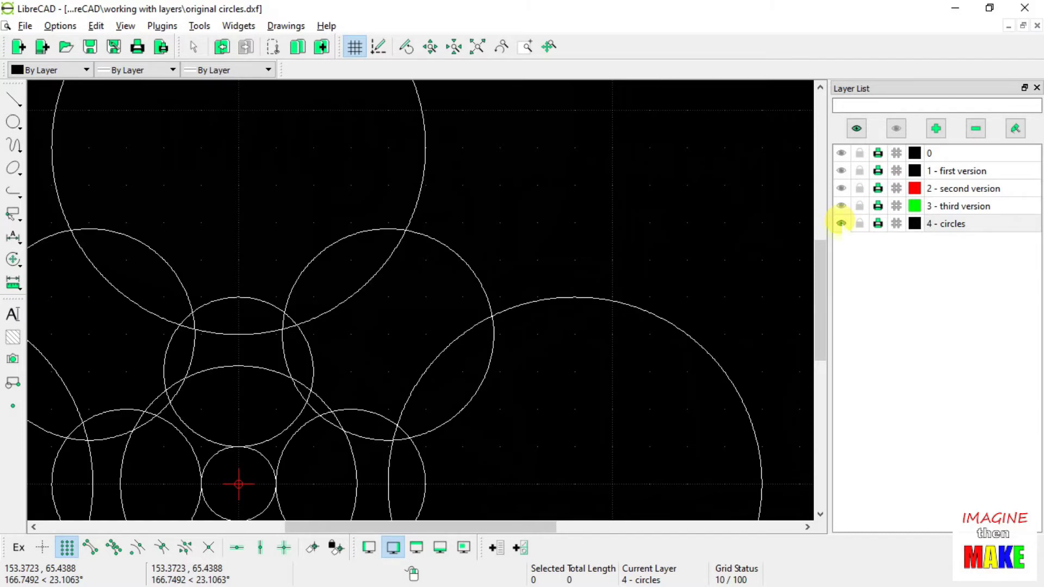
left_click(478, 46)
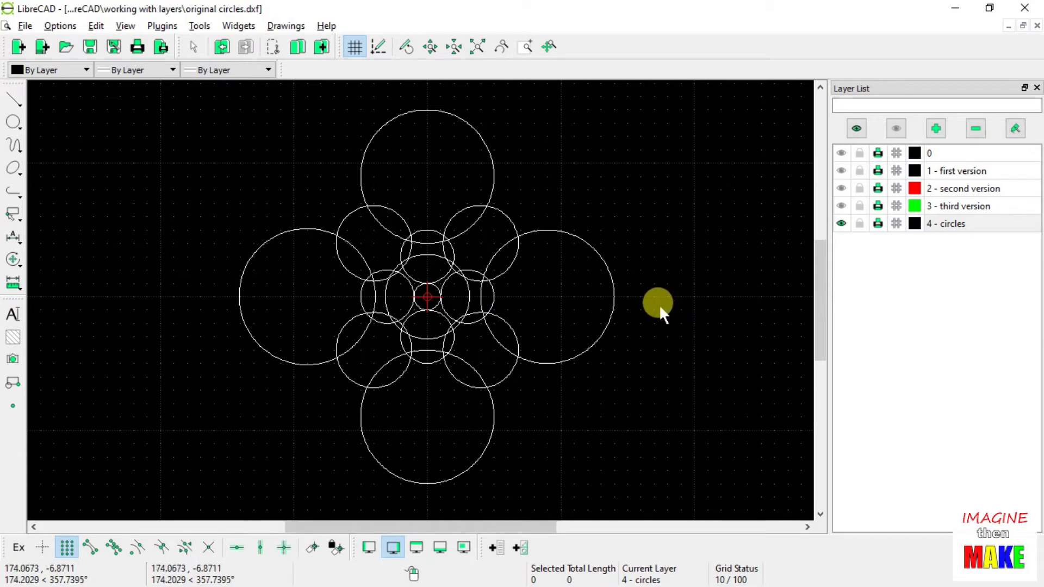
Step: Create a layer named '5 - trimmed circles' from the Layer List
left_click(935, 129)
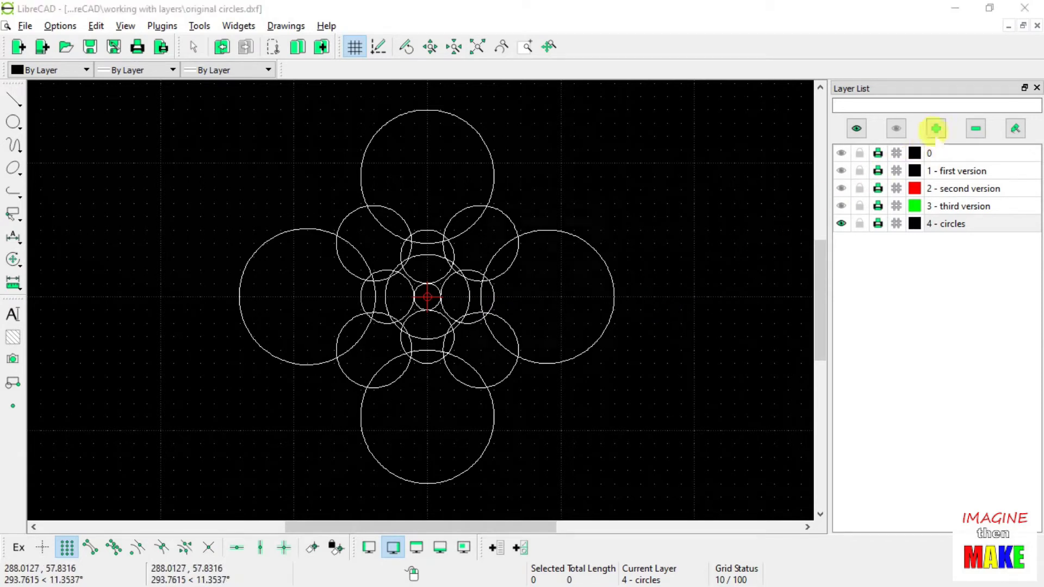
type("5 - trimmed circles")
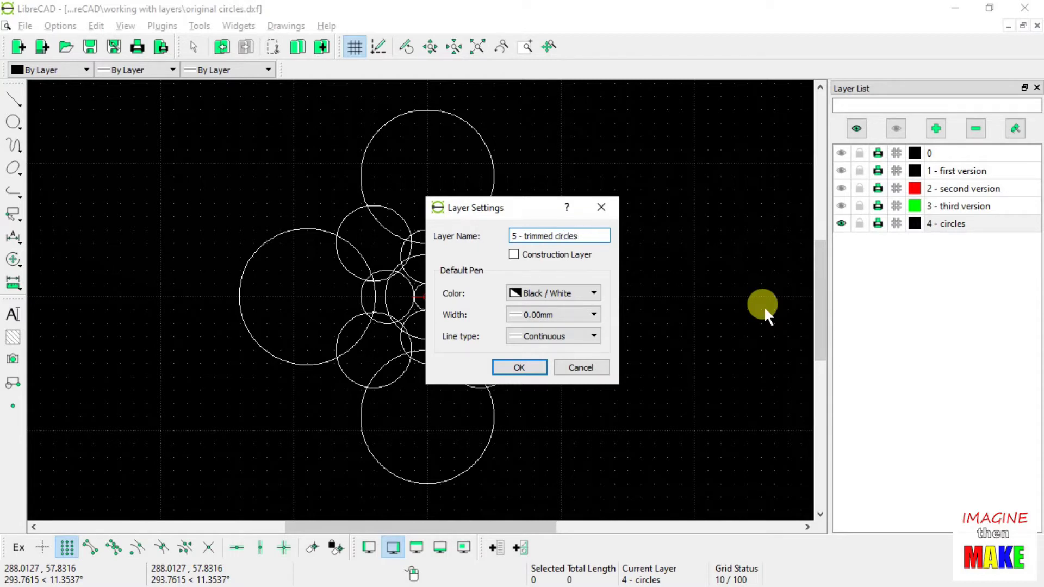
key("Return")
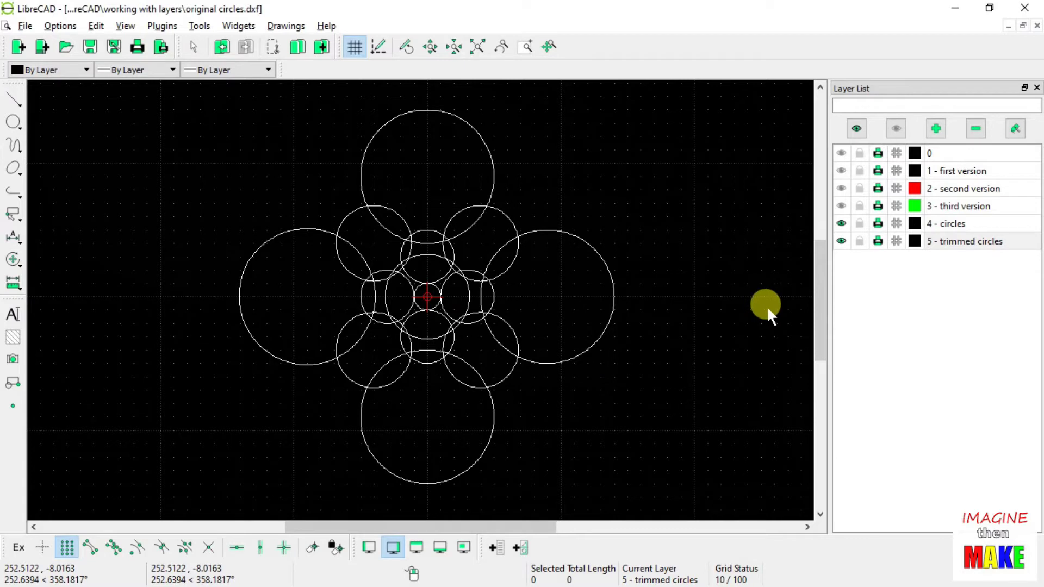
left_click(841, 241)
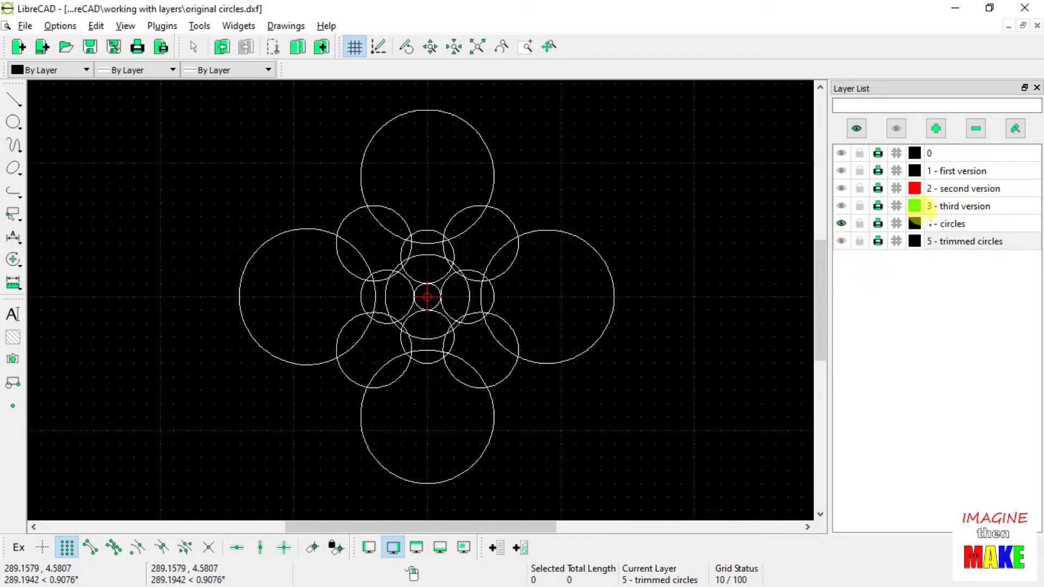
left_click(952, 223)
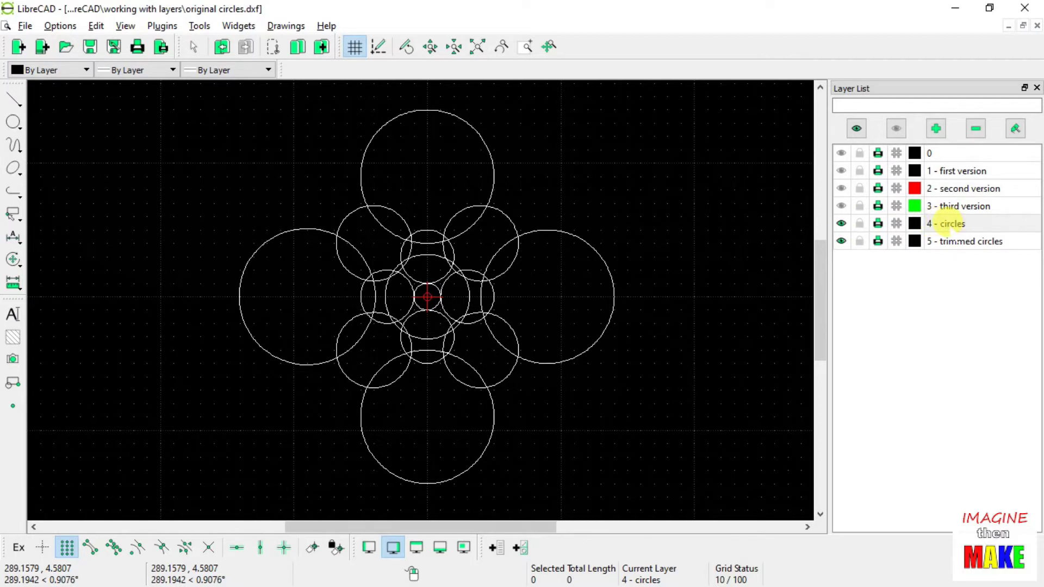
left_click(952, 241)
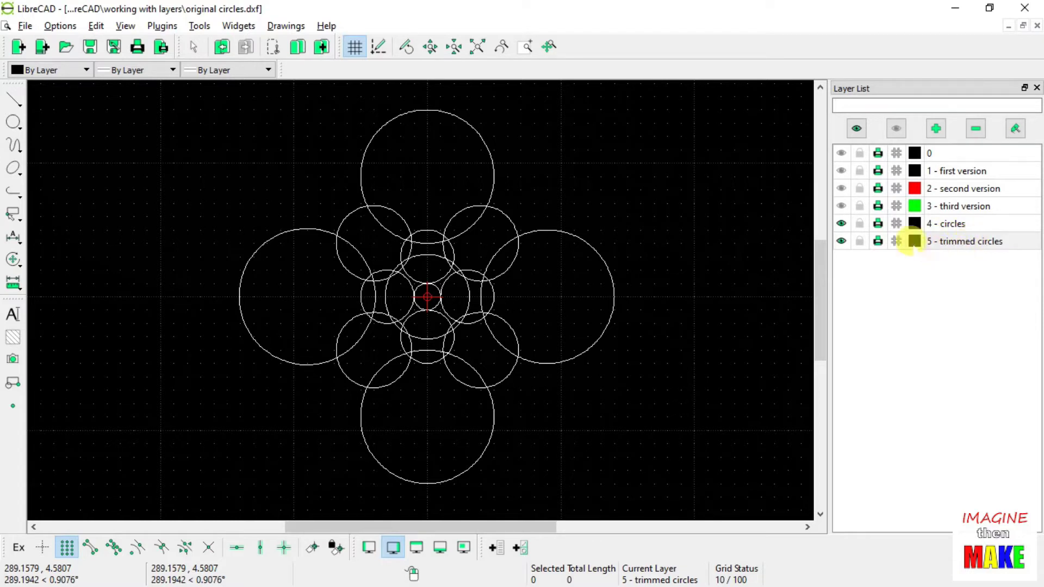
left_click(841, 224)
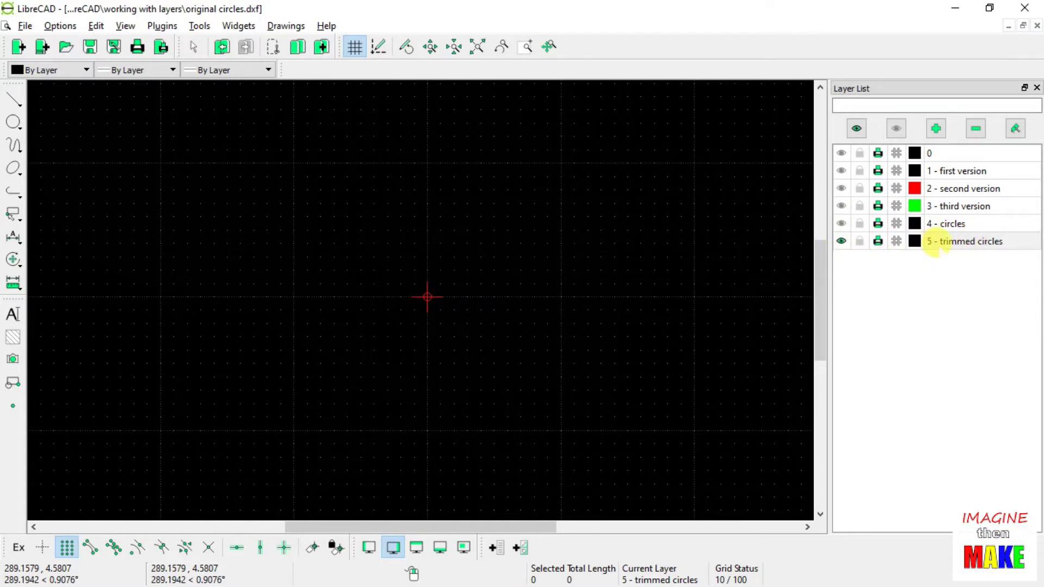
left_click(842, 224)
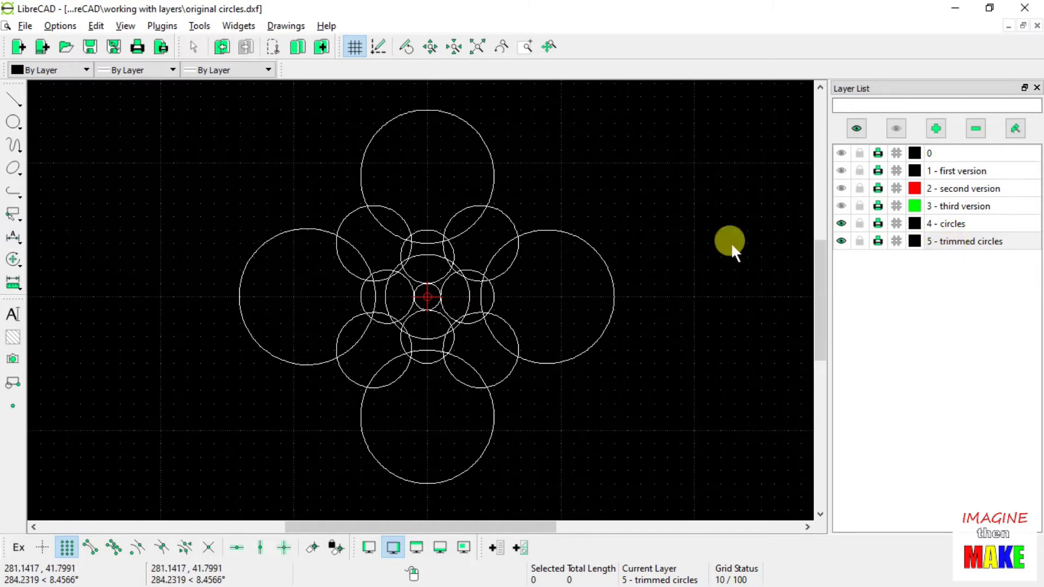
Step: Window-select all 28 circles and start the Move / Copy command
left_click_drag(142, 97, 676, 501)
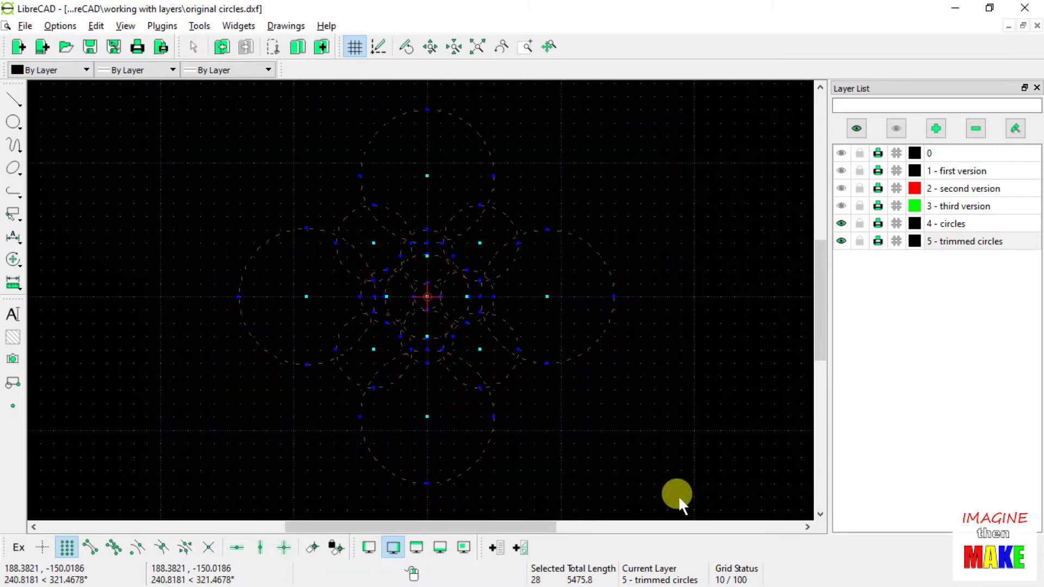
left_click(15, 260)
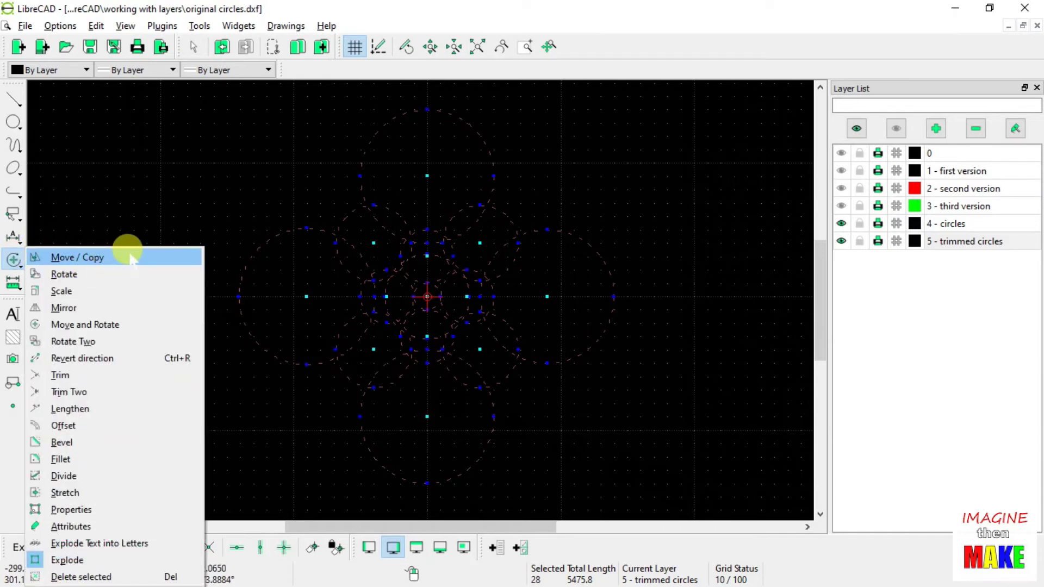
left_click(131, 257)
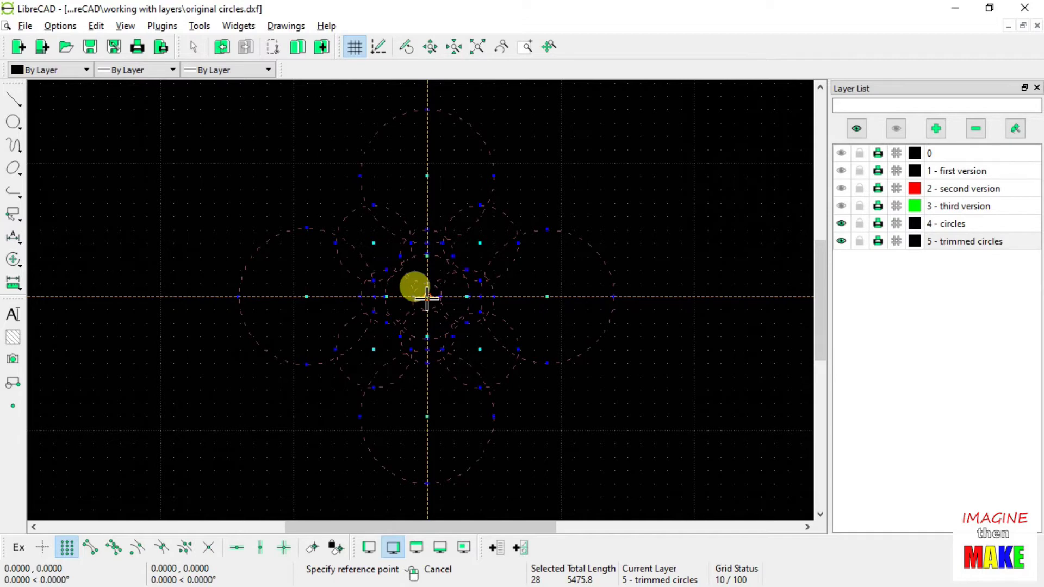
Step: Use the origin as reference and target point, keeping originals and using the current layer
left_click(427, 298)
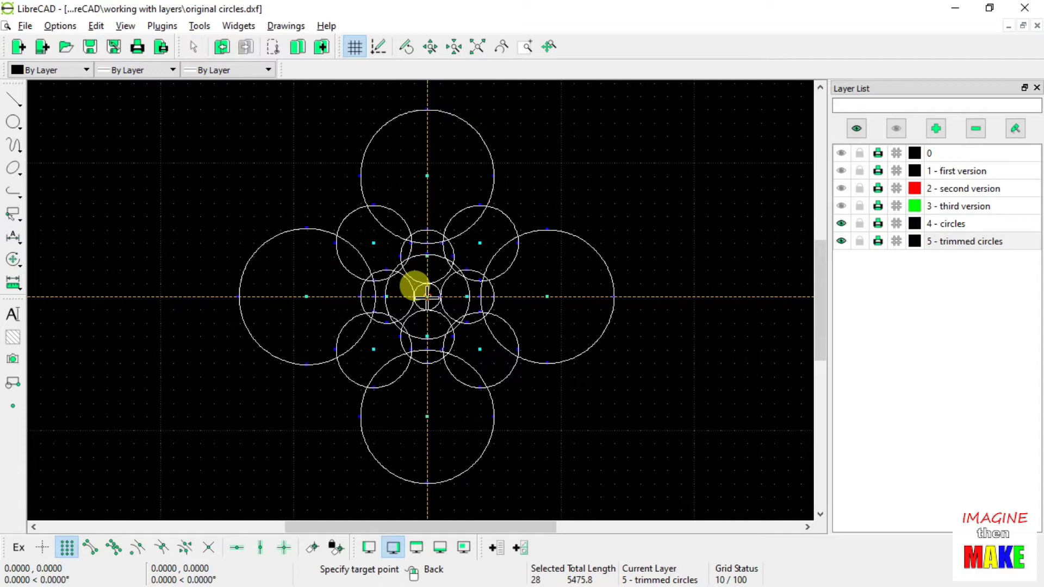
left_click(426, 296)
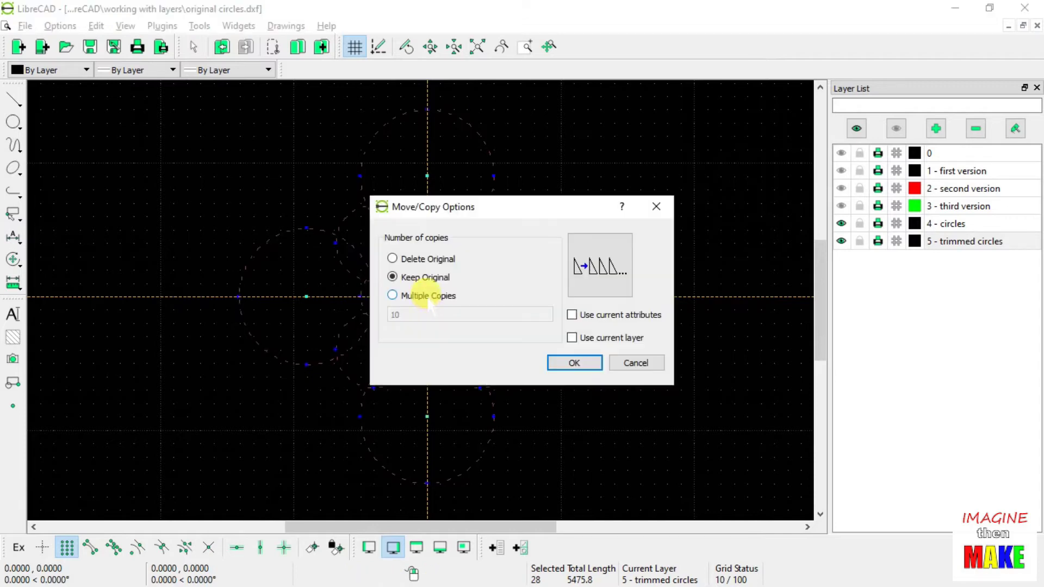
left_click_drag(495, 209, 413, 182)
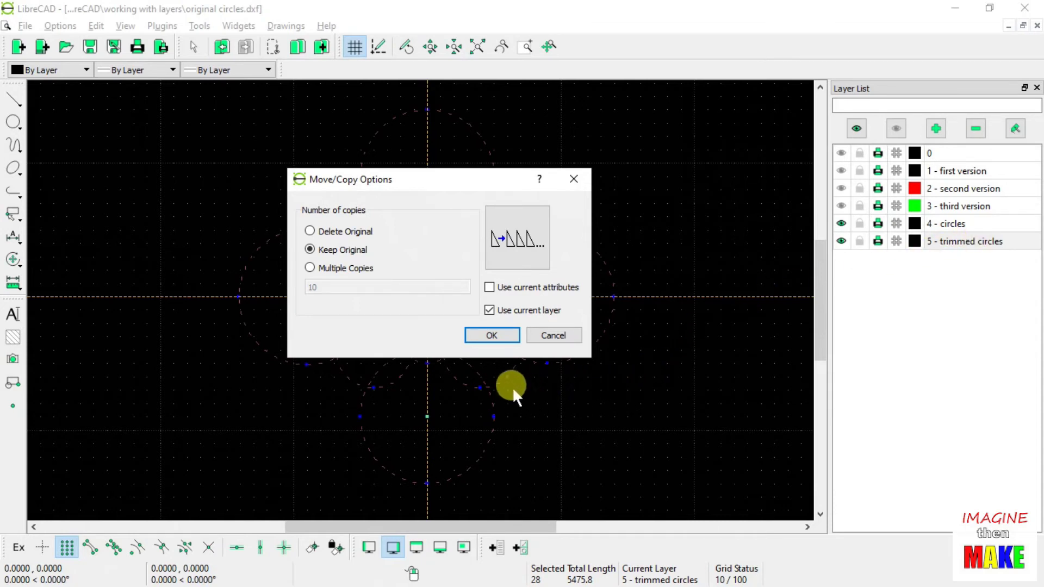
Step: Copy the circles onto '5 - trimmed circles', deselect, and toggle layers 4 and 5 to check
left_click(492, 335)
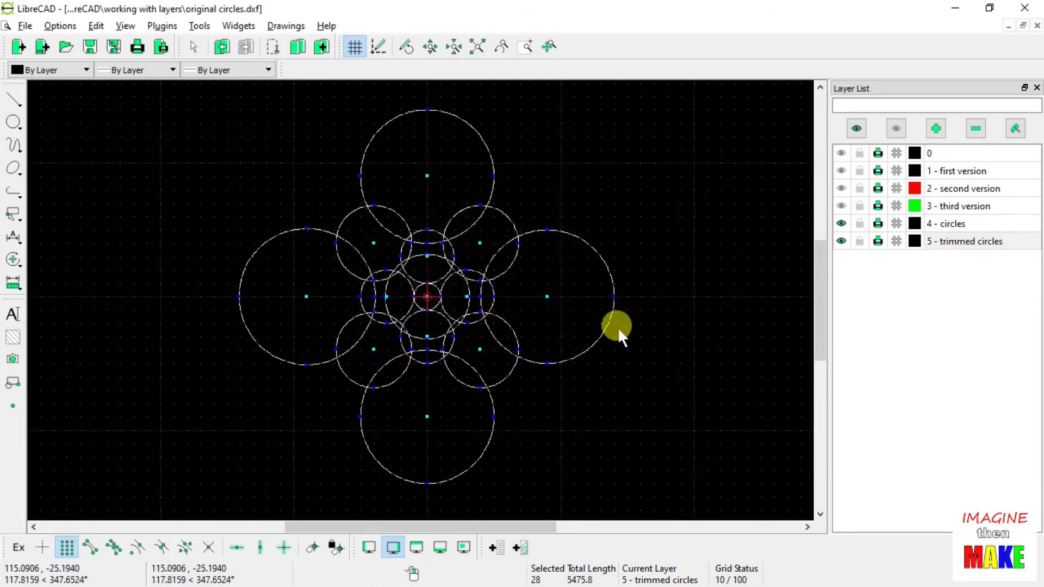
key("Escape")
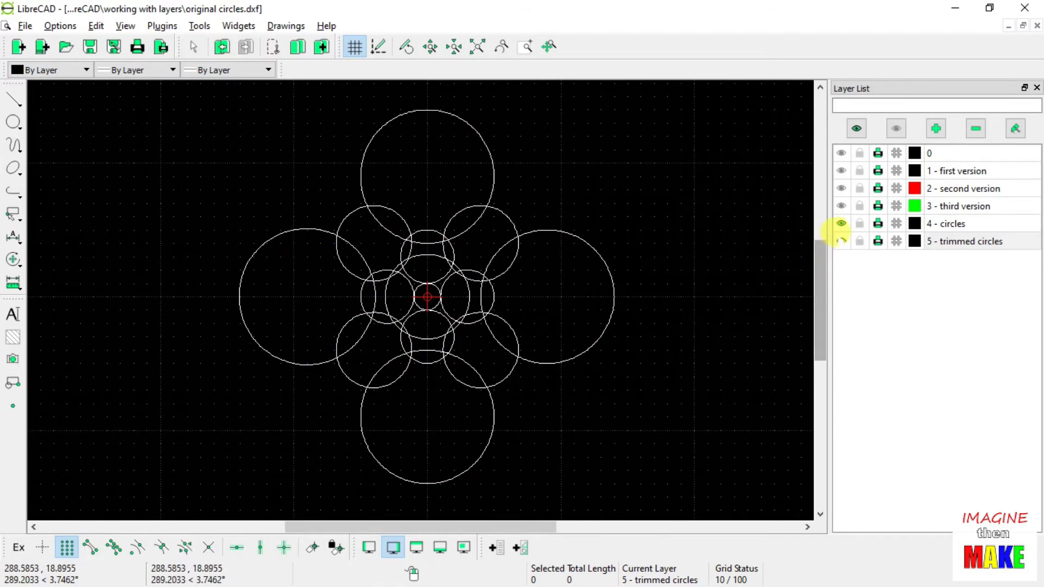
left_click(841, 224)
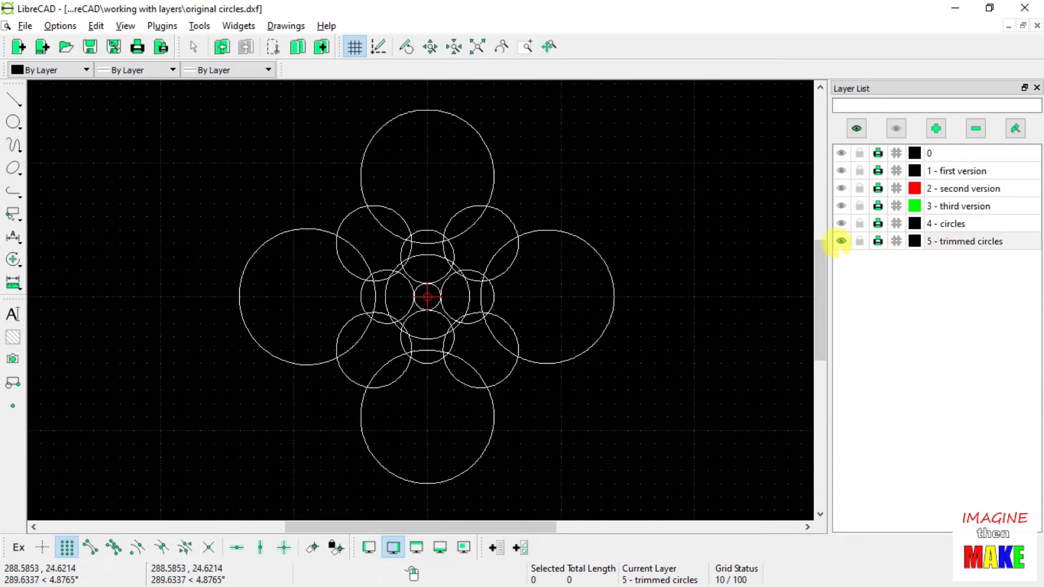
left_click(841, 241)
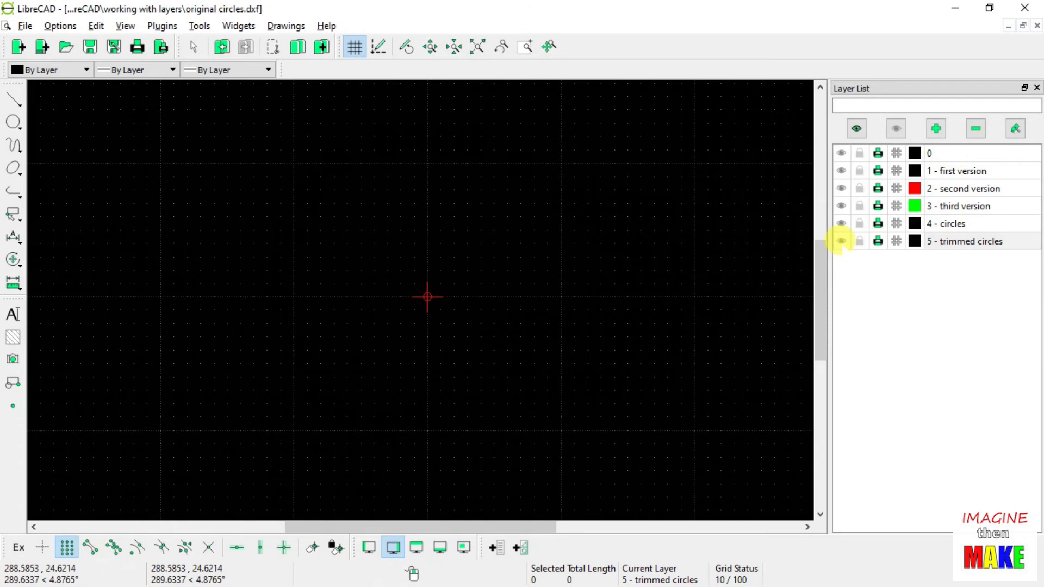
left_click(841, 223)
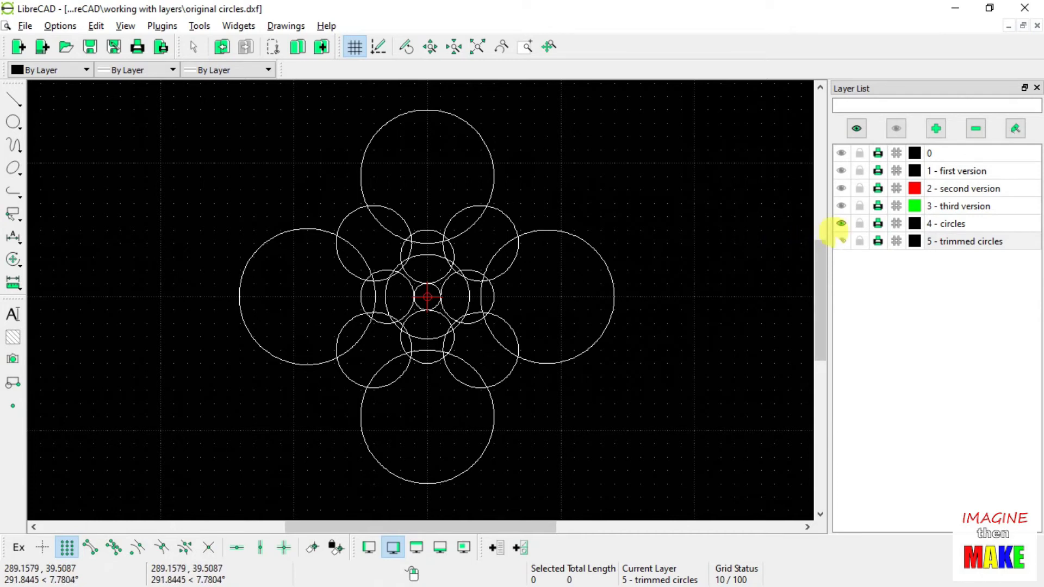
left_click(841, 223)
left_click(841, 241)
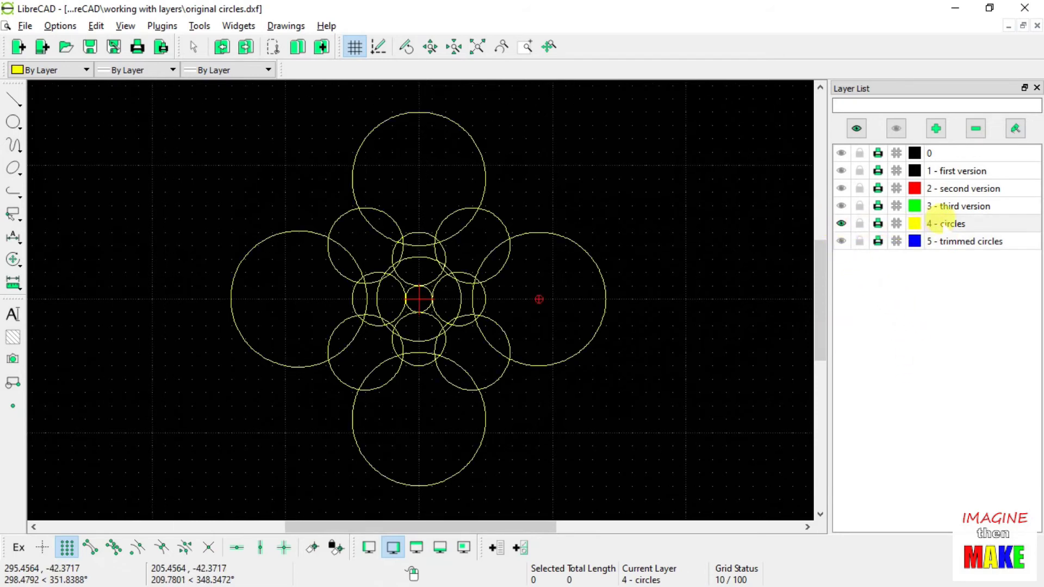
Step: Hide '4 - circles', show the blue circles, and make '5 - trimmed circles' current
left_click(841, 223)
left_click(841, 241)
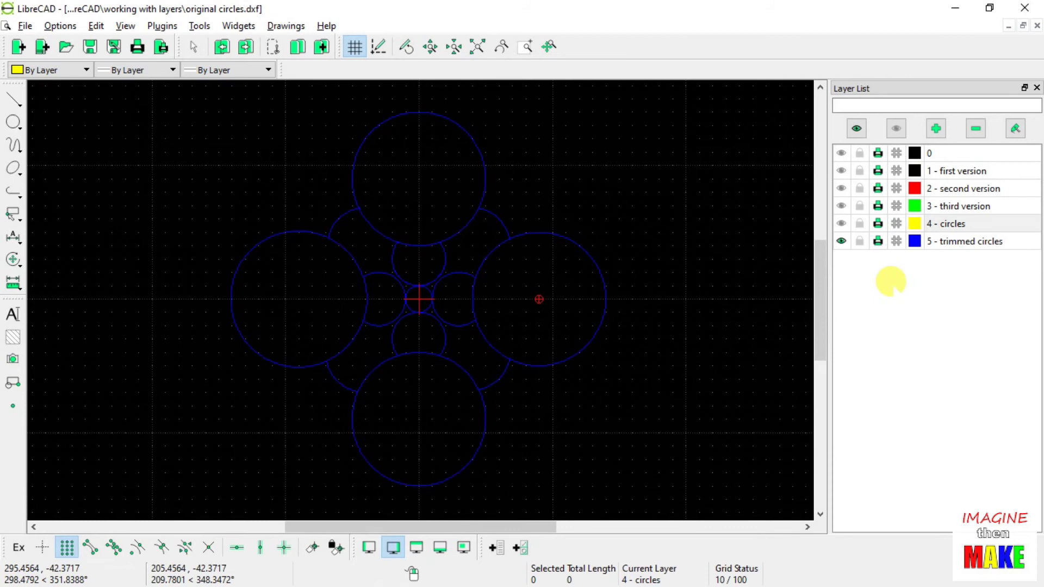
left_click(955, 241)
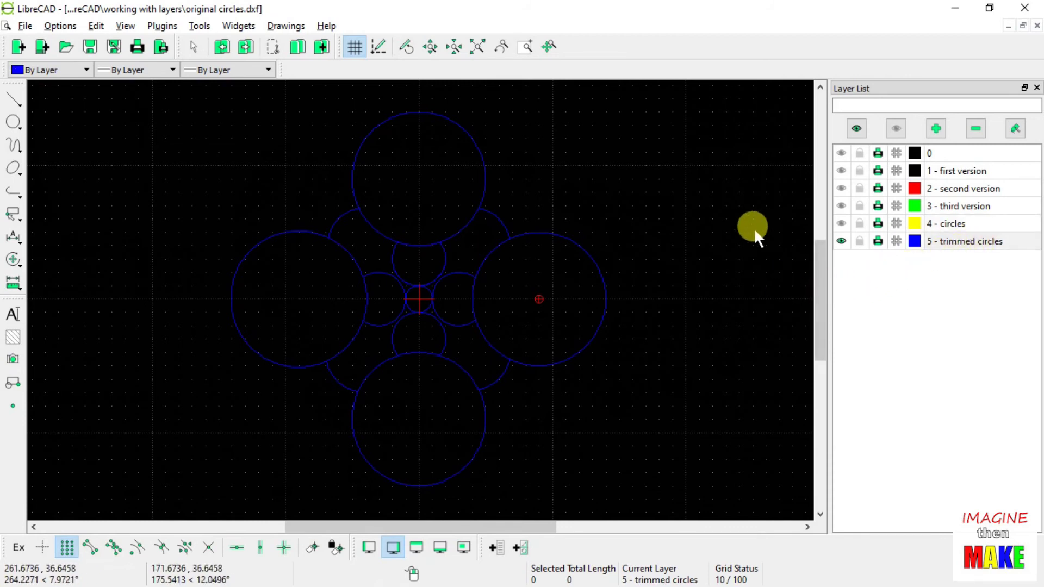
Step: Compare yellow originals and blue copies, ending with only layer 5 visible
left_click(841, 240)
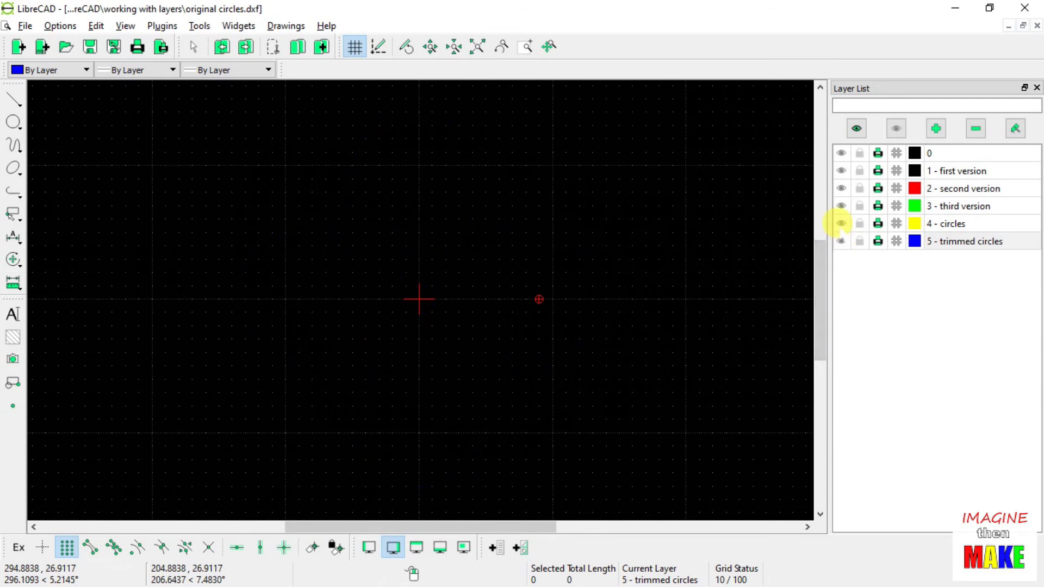
left_click(841, 223)
left_click(841, 224)
left_click(841, 241)
left_click(841, 241)
left_click(841, 223)
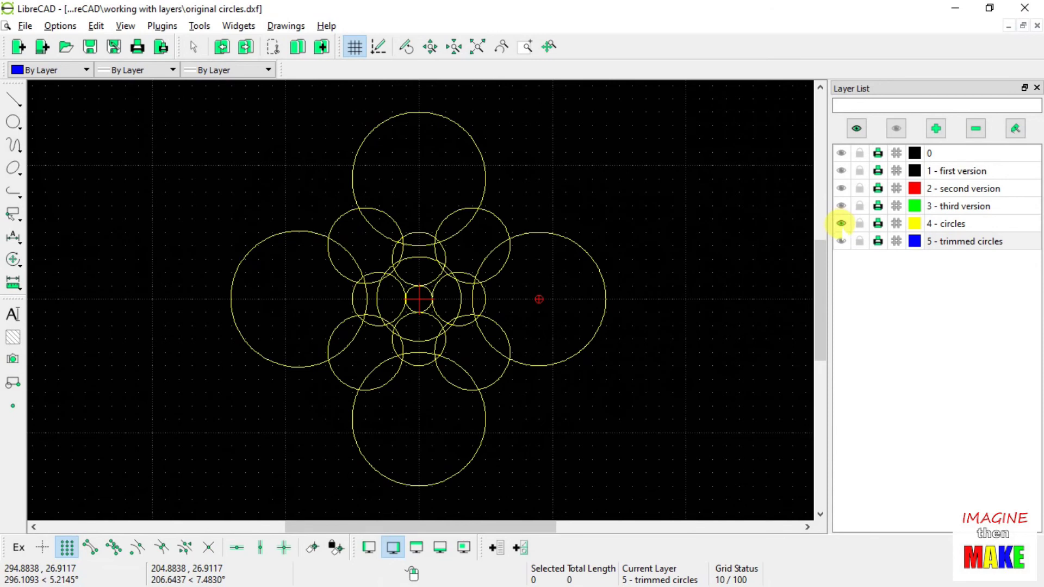
left_click(841, 223)
left_click(841, 241)
left_click(841, 241)
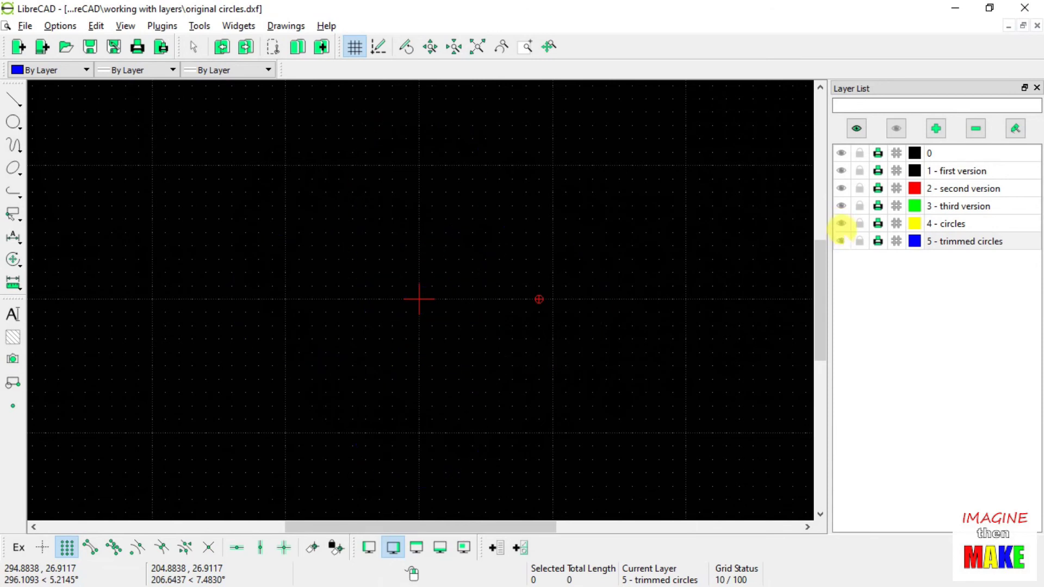
left_click(841, 223)
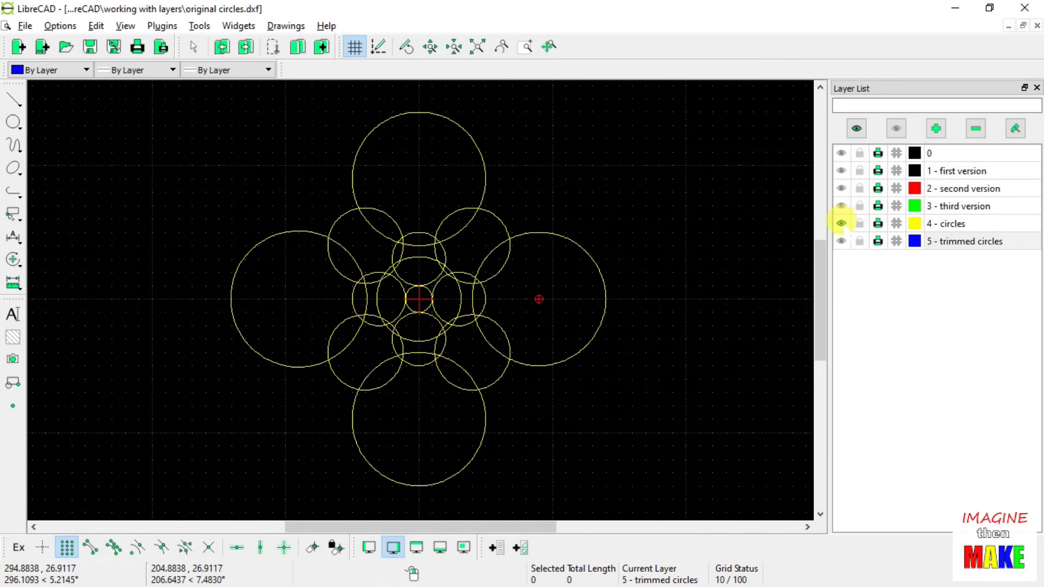
left_click(841, 224)
left_click(841, 241)
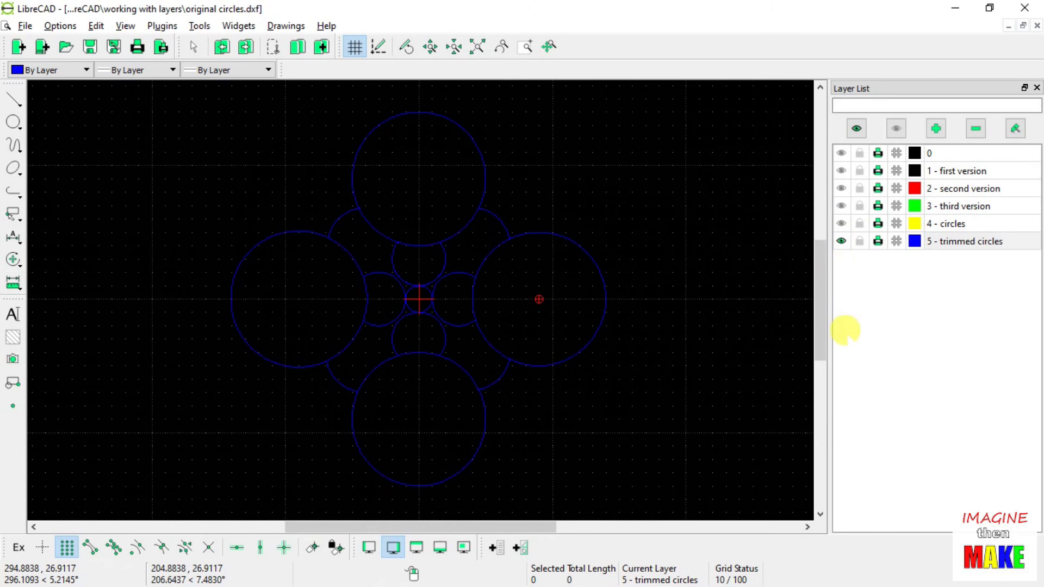